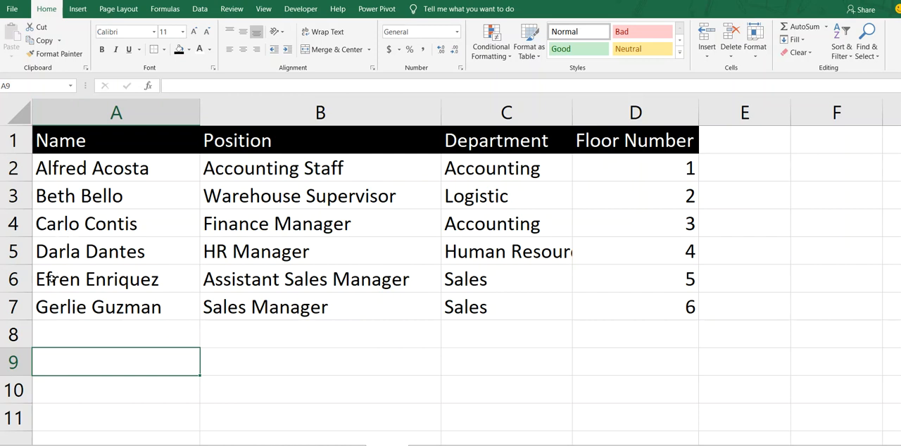
Step: Examine the employee table in A1:D7 with its Name, Position, Department and Floor Number columns
left_click(51, 226)
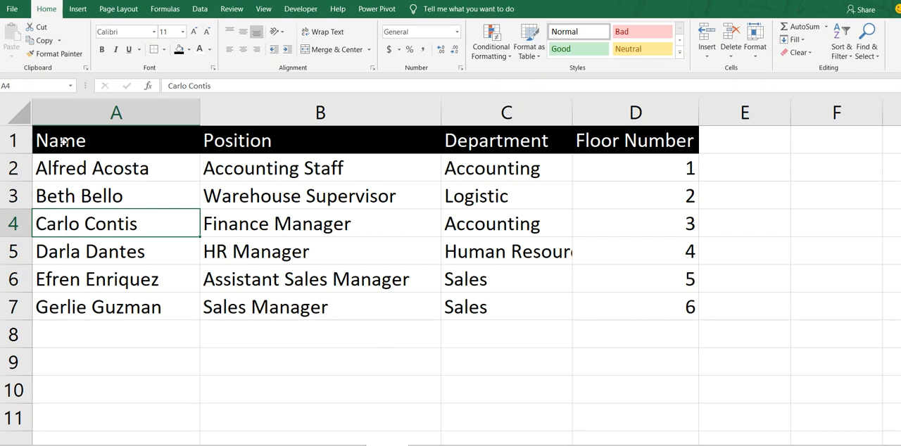
left_click_drag(64, 143, 620, 289)
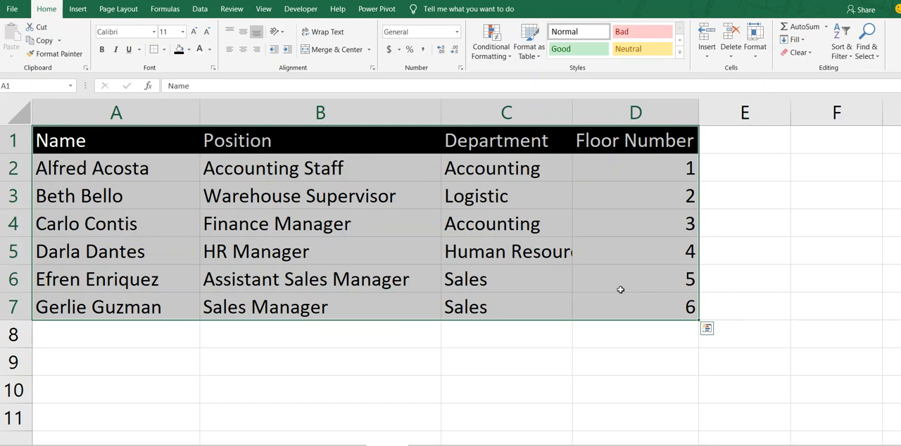
left_click(92, 222)
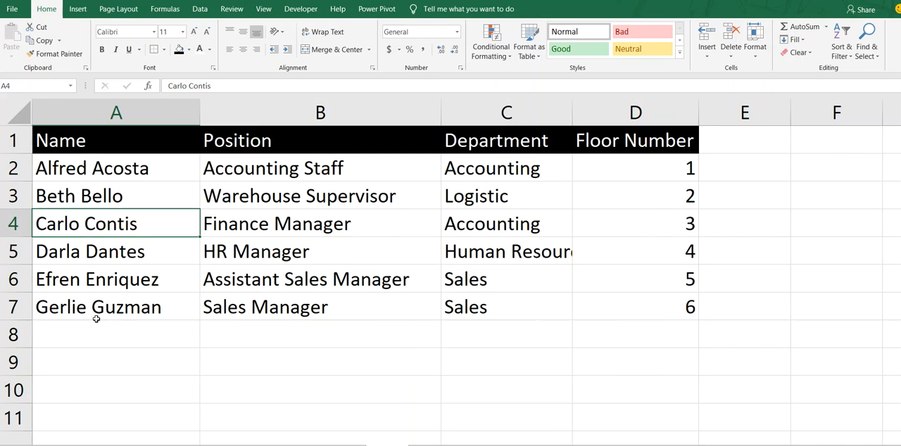
left_click(493, 227)
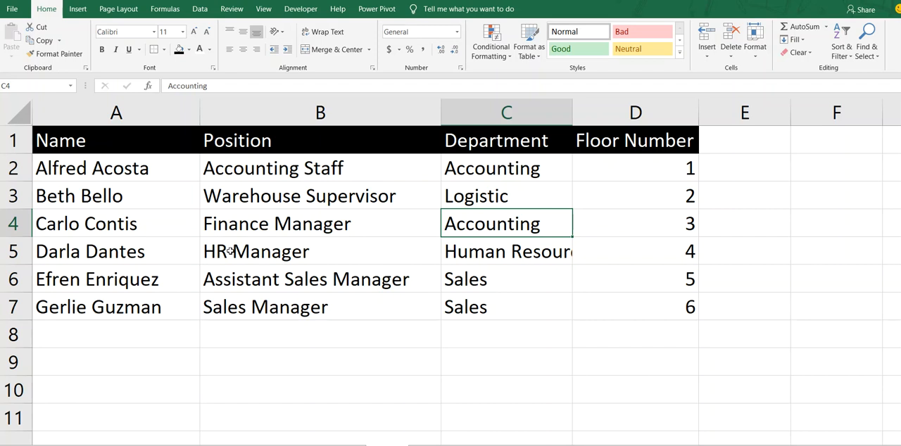
Step: Delete the blank rows 8 through 11 between the employee table and the lookup row
scroll(233, 284, "down", 6)
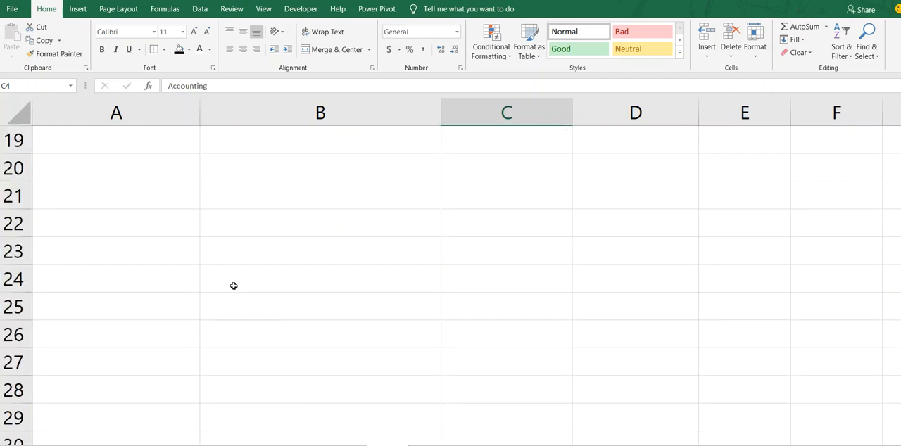
scroll(234, 286, "up", 6)
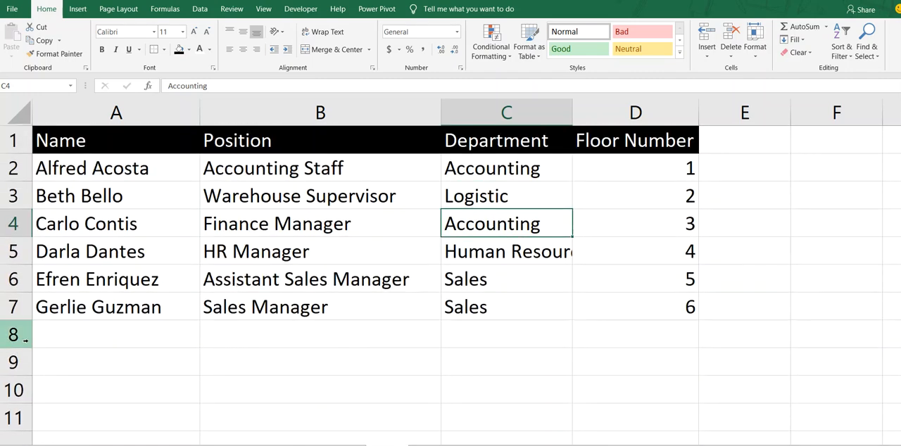
left_click_drag(24, 340, 132, 343)
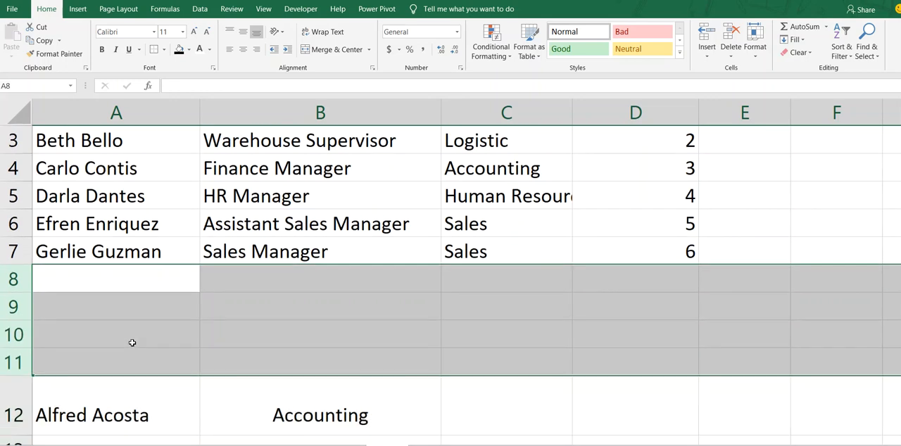
key("ctrl+minus")
left_click(122, 337)
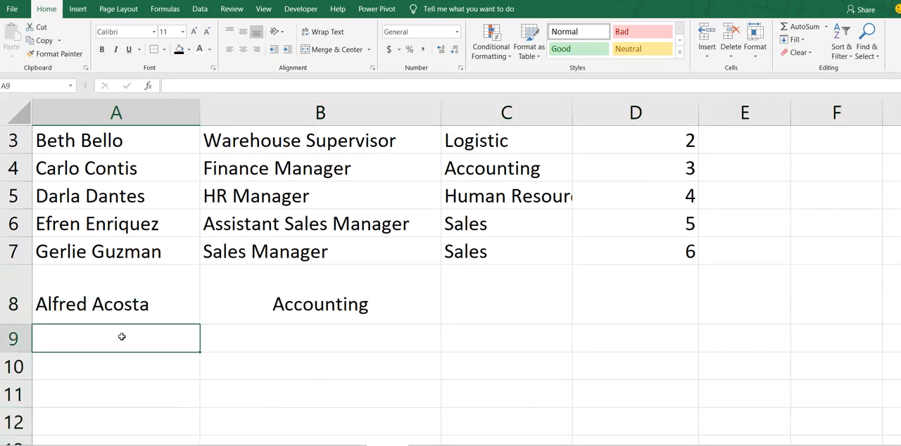
left_click(84, 307)
left_click_drag(45, 287, 576, 286)
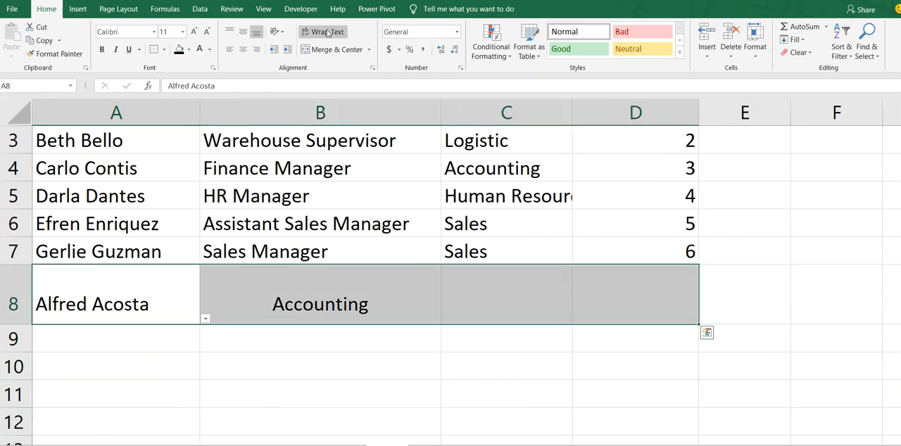
left_click(148, 280)
left_click(204, 319)
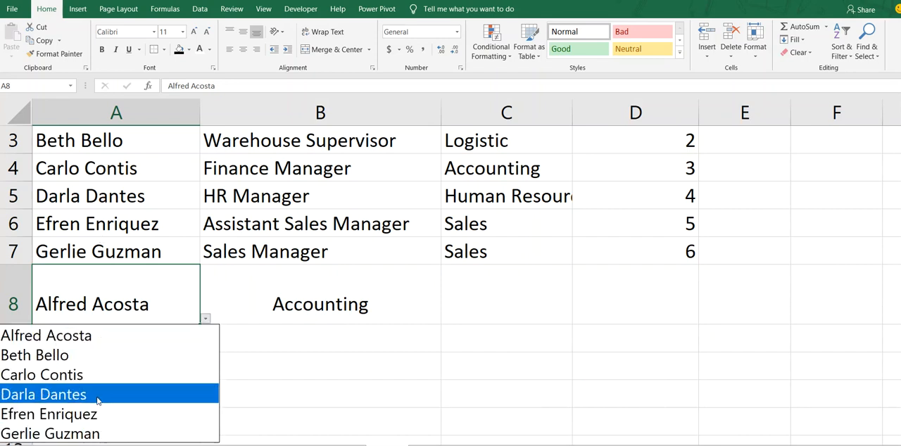
left_click(84, 364)
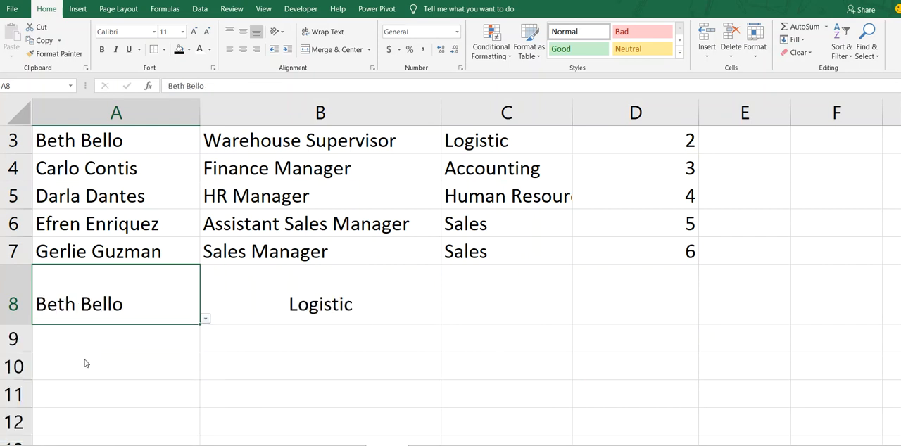
left_click(329, 298)
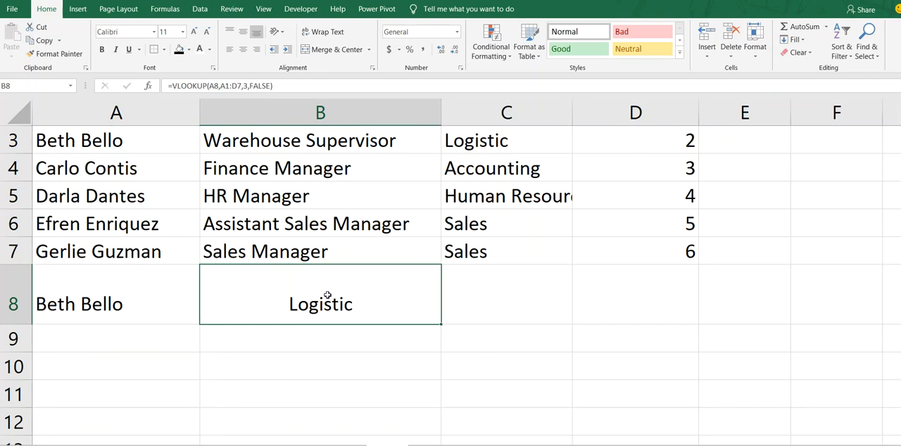
left_click_drag(83, 147, 675, 148)
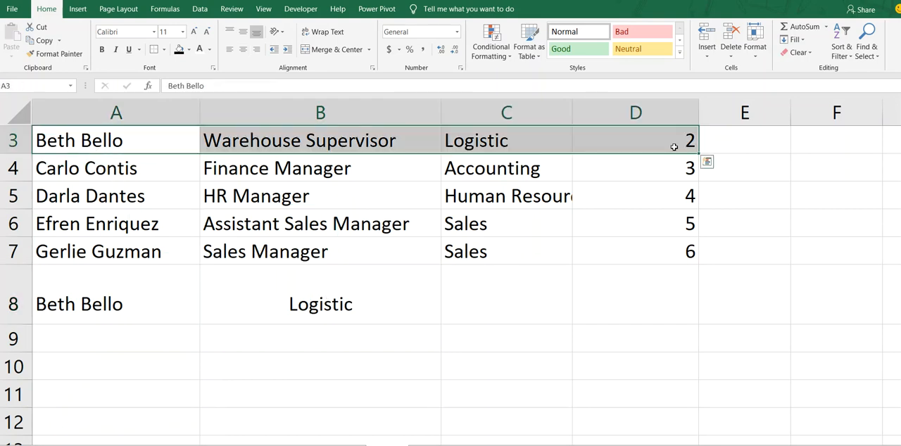
left_click(502, 140)
left_click(68, 314)
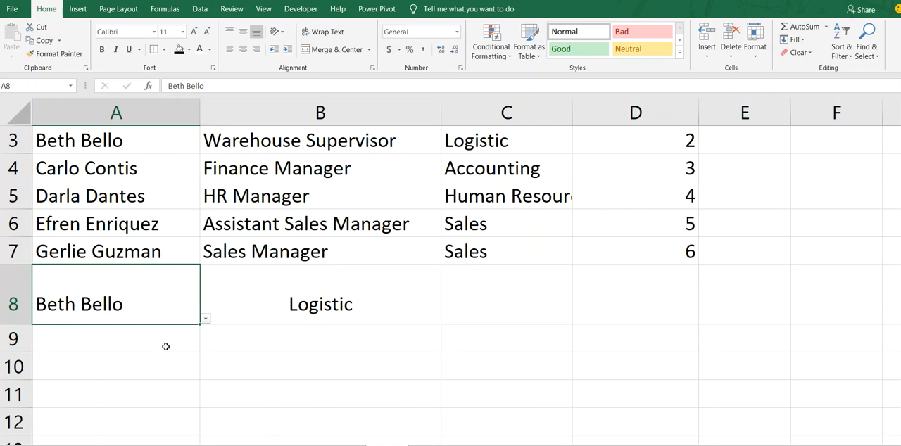
left_click(268, 302)
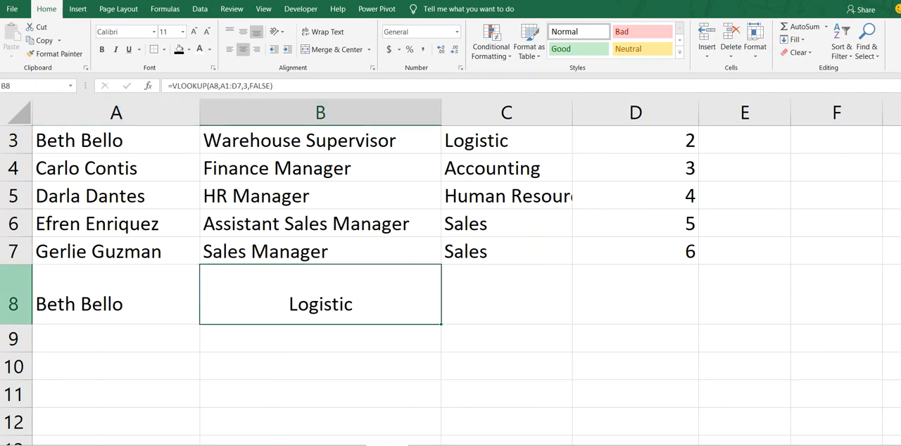
Step: Open B8's formula for editing and highlight its FALSE match-mode argument, leaving it unchanged
key("F2")
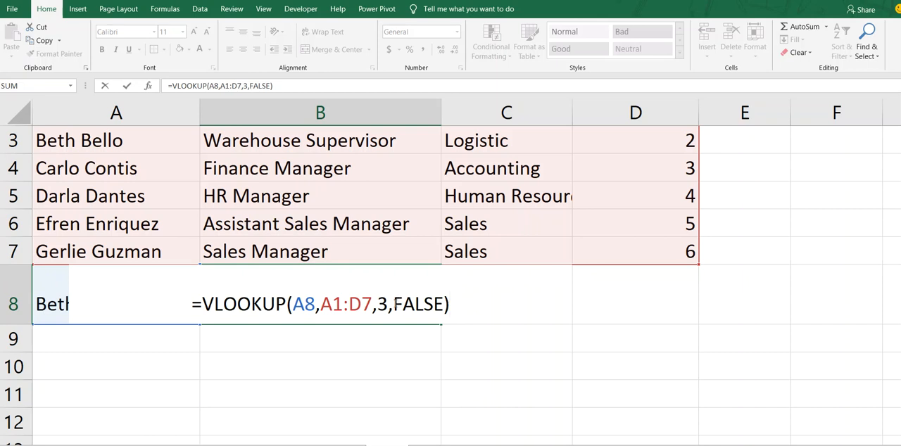
left_click_drag(394, 304, 444, 304)
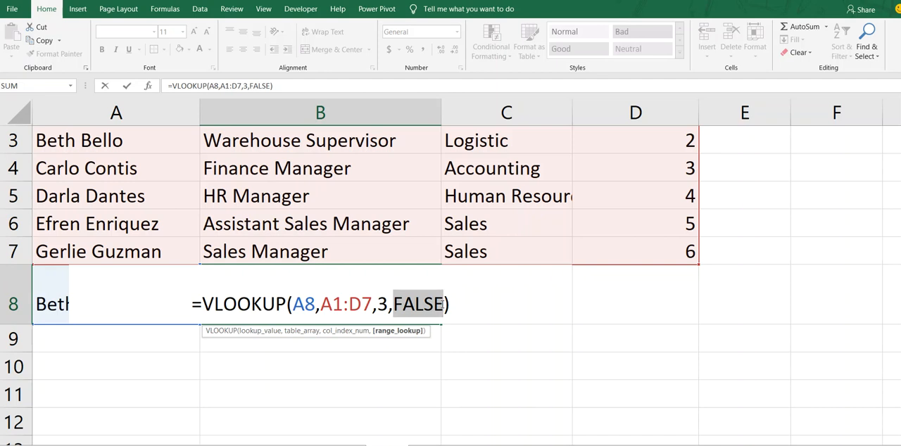
key("ctrl+Return")
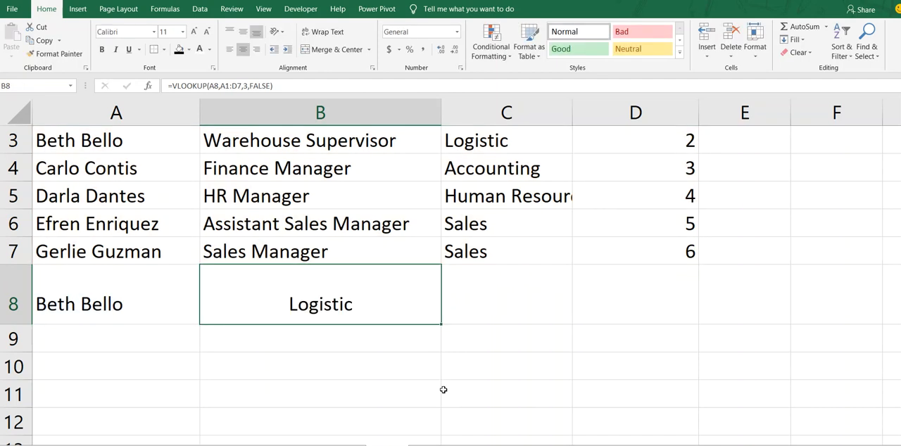
Step: Move across the sheet to the VLOOKUP syntax notes beside the table
key("Left")
key("Right")
key("Right")
key("Right")
key("Left")
key("Left")
key("Left")
key("Right")
key("Right")
key("Right")
key("Right")
key("Right")
key("Right")
key("Right")
key("Right")
key("Right")
key("Right")
key("Right")
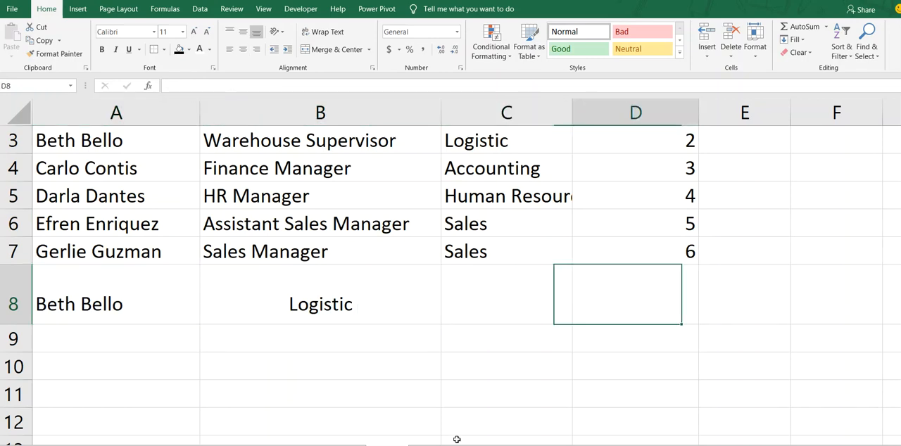
key("Right")
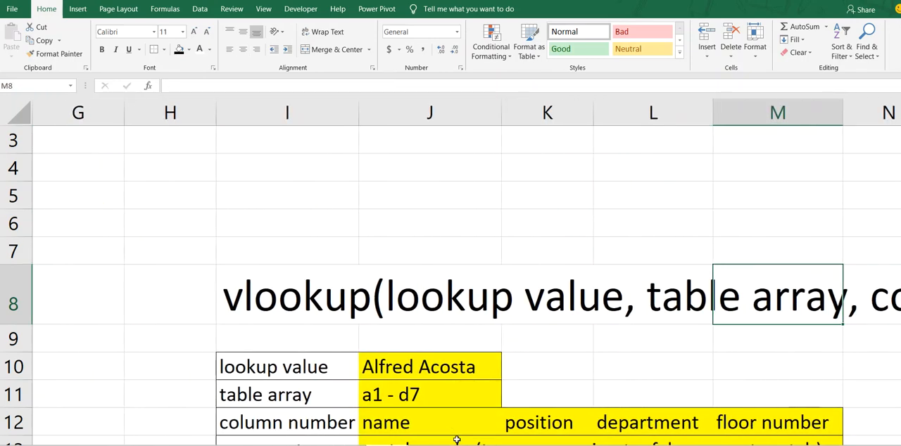
scroll(457, 440, "down", 3)
scroll(457, 440, "up", 3)
scroll(457, 439, "down", 1)
scroll(457, 440, "down", 2)
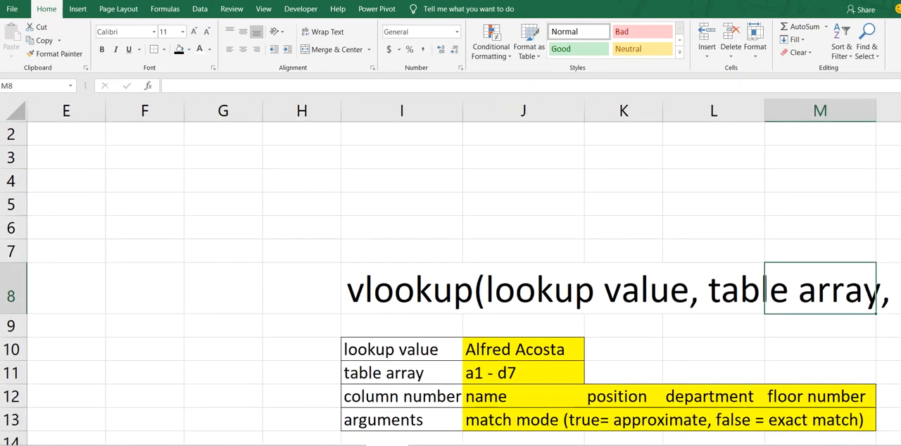
Step: Read through the lookup value, table array, column number and match mode notes, then return to column A
left_click(620, 398)
key("Right")
key("Right")
key("Right")
key("Right")
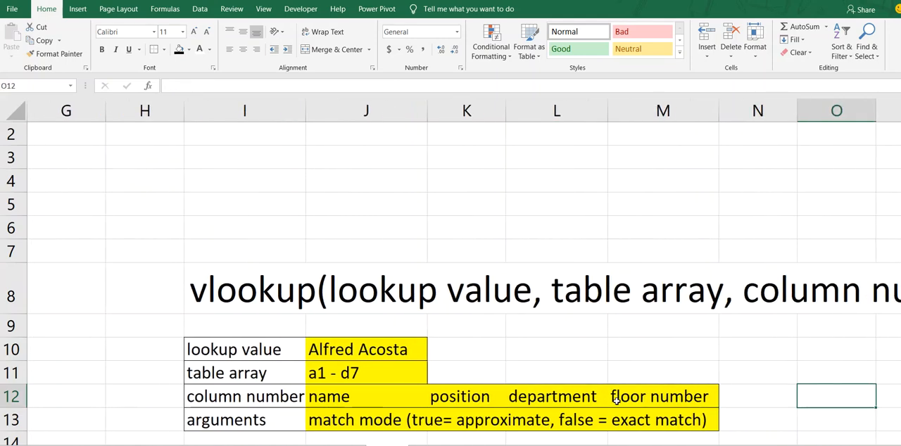
scroll(616, 401, "down", 3)
scroll(616, 402, "up", 4)
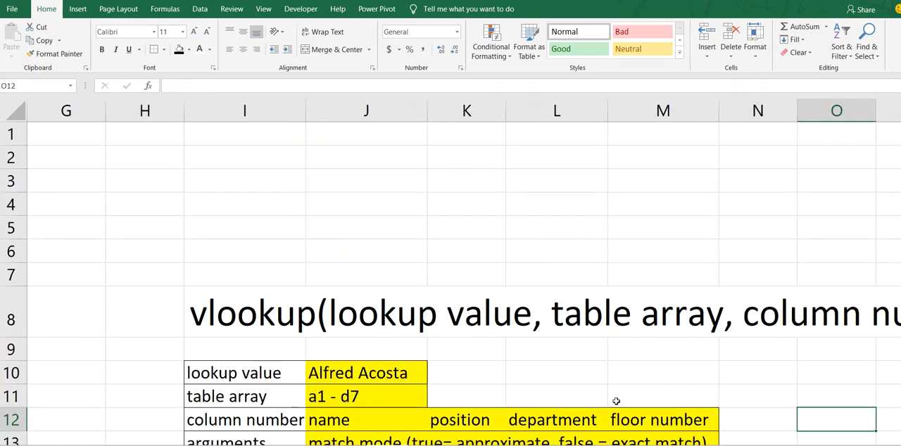
scroll(617, 401, "down", 1)
scroll(615, 401, "down", 1)
scroll(614, 399, "down", 1)
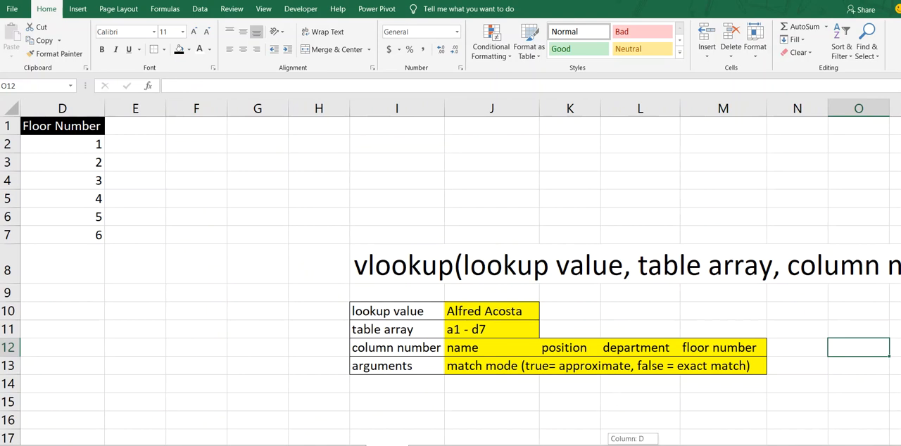
key("Right")
key("Right")
key("Right")
key("Right")
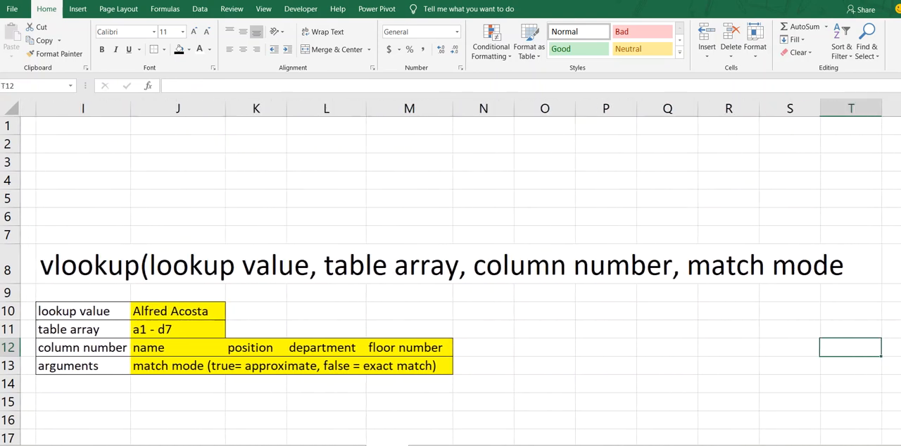
left_click(62, 329)
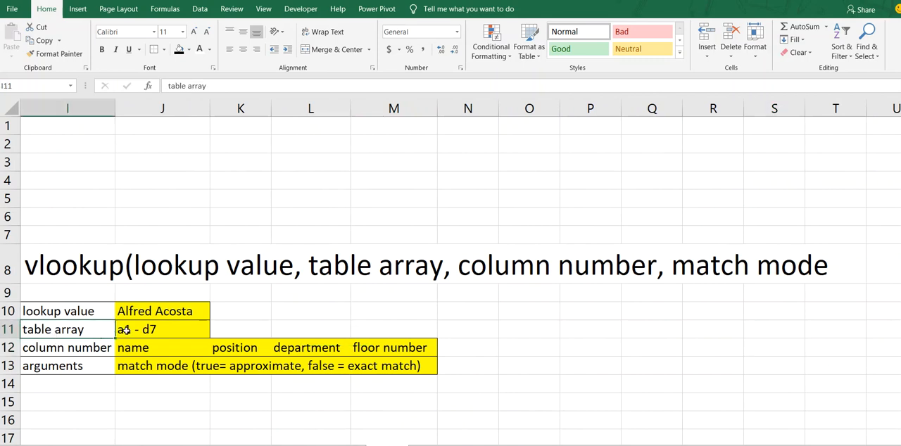
left_click_drag(68, 310, 157, 314)
left_click(156, 315)
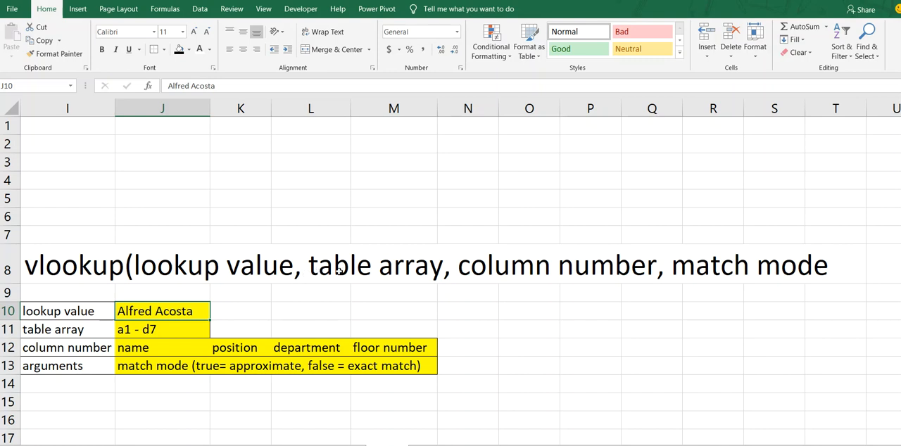
left_click(150, 329)
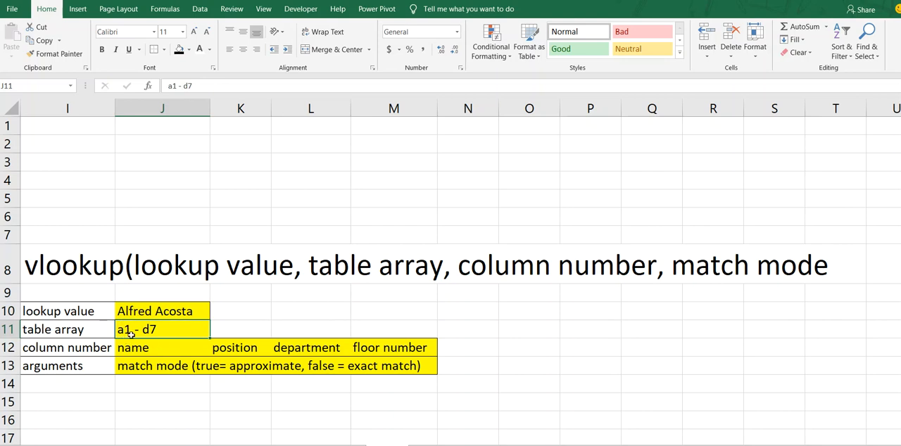
key("Left")
key("Home")
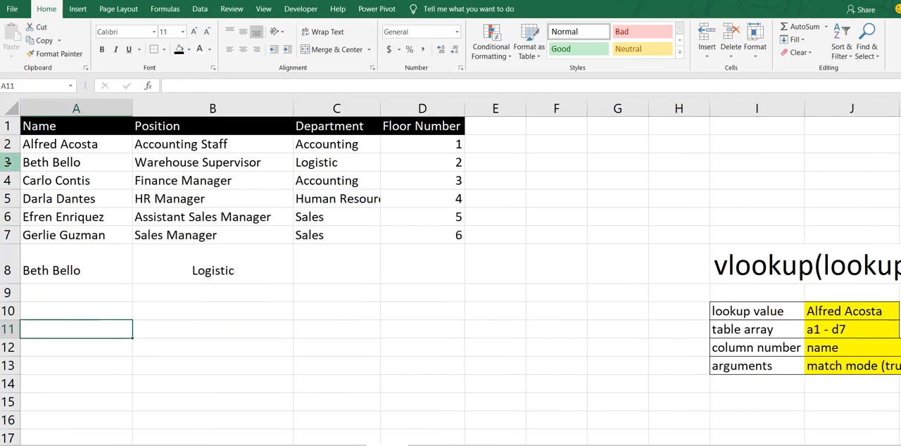
Step: Select the range A1:D7 and then A1:D5 to illustrate the table array argument
left_click(27, 123)
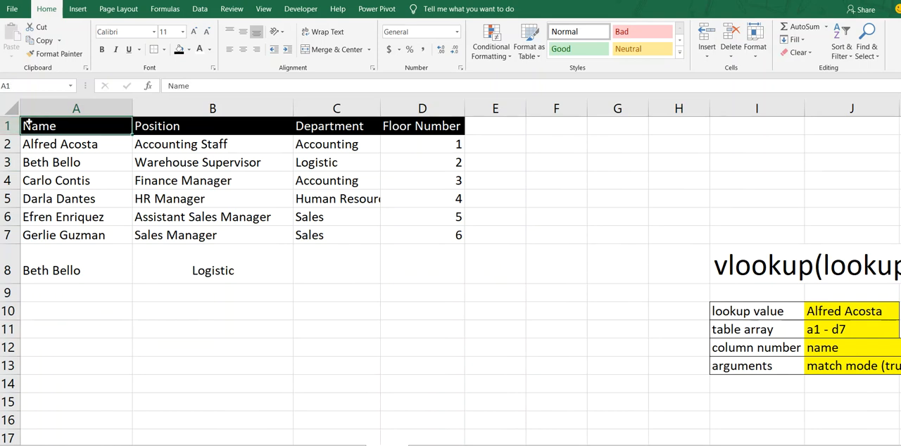
left_click_drag(27, 123, 420, 238)
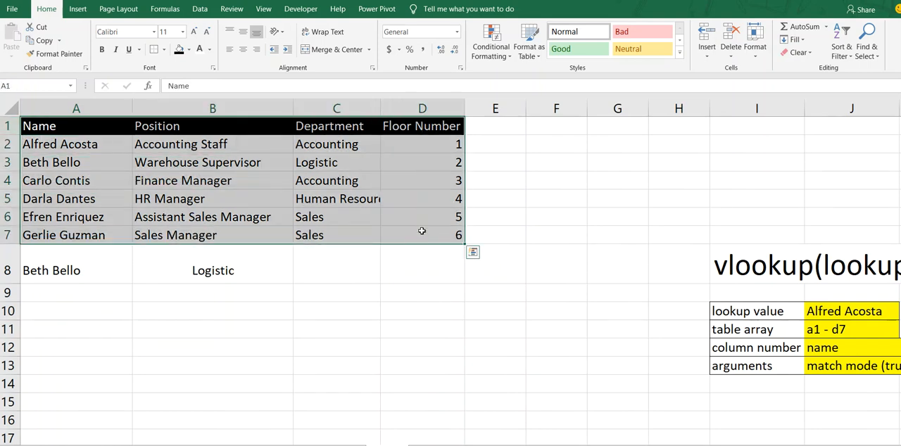
left_click(421, 233)
left_click_drag(46, 123, 406, 231)
left_click_drag(407, 230, 406, 230)
left_click_drag(53, 127, 444, 190)
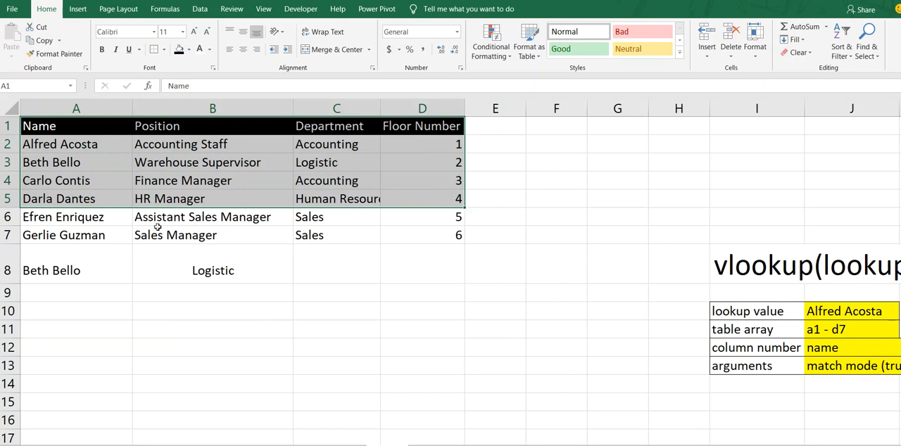
left_click(40, 122)
left_click_drag(40, 122, 435, 197)
Step: Change the table array in B8's VLOOKUP formula from A1:D7 to A1:D5
left_click(157, 271)
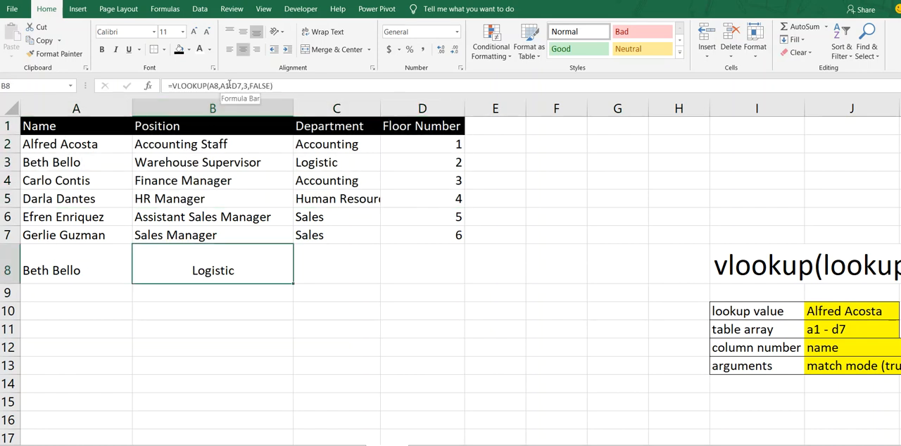
left_click(236, 86)
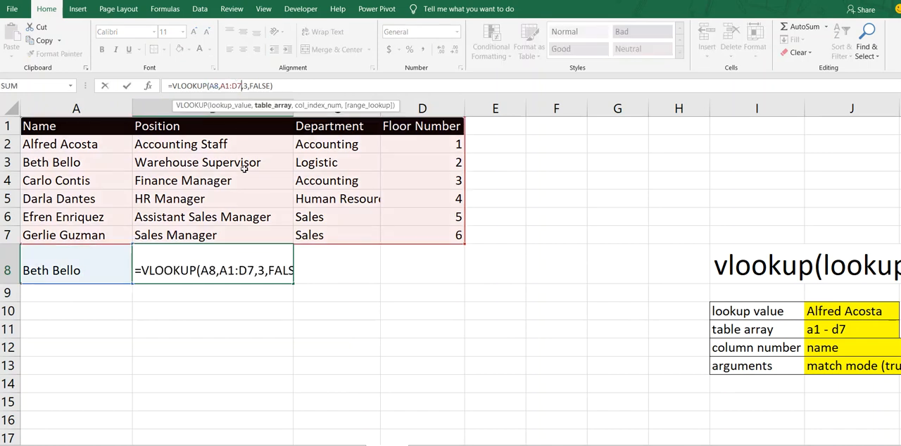
key("Delete")
type("5")
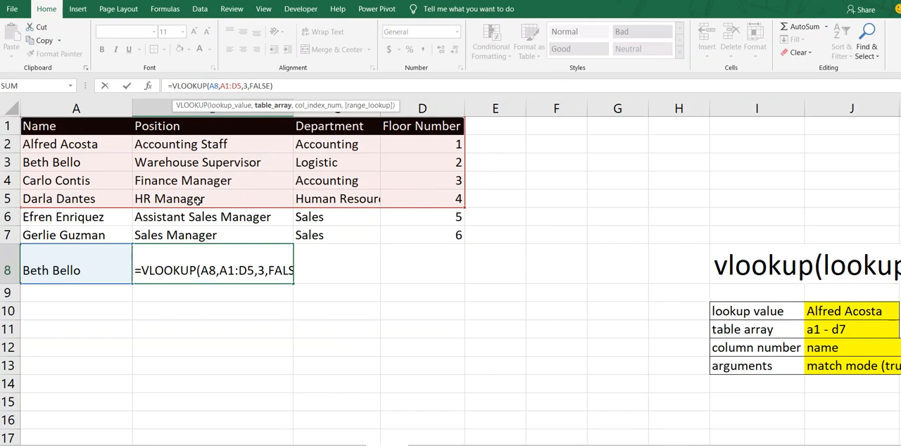
key("Return")
key("Up")
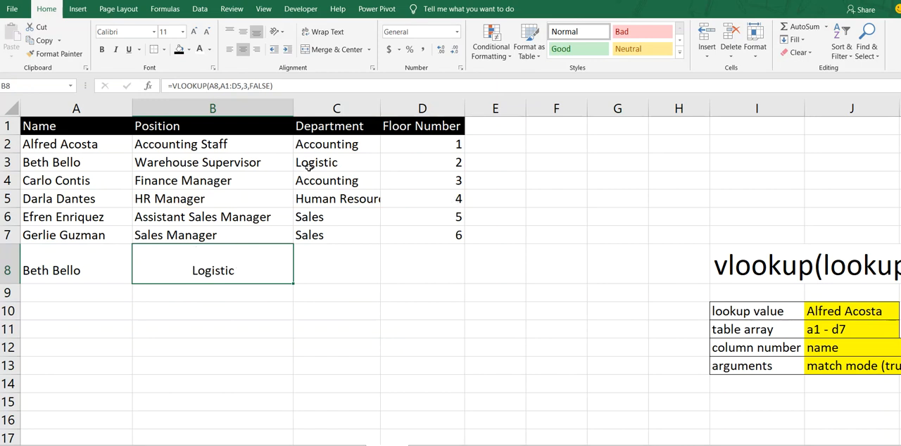
left_click(72, 257)
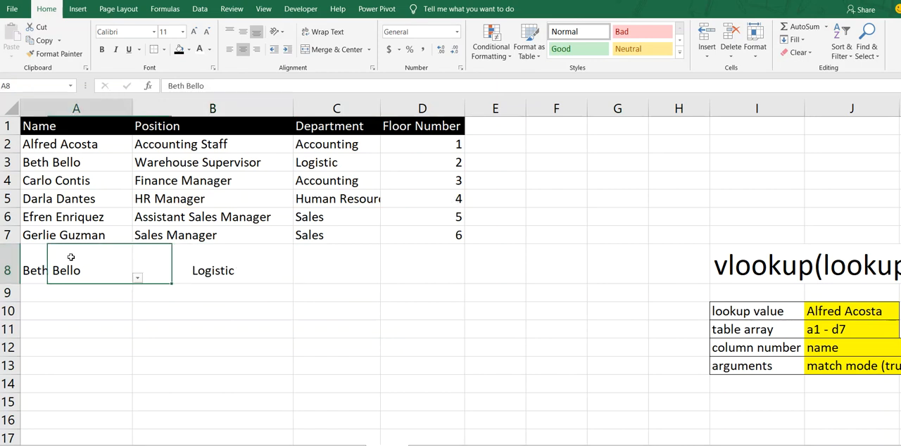
left_click(137, 279)
left_click(97, 355)
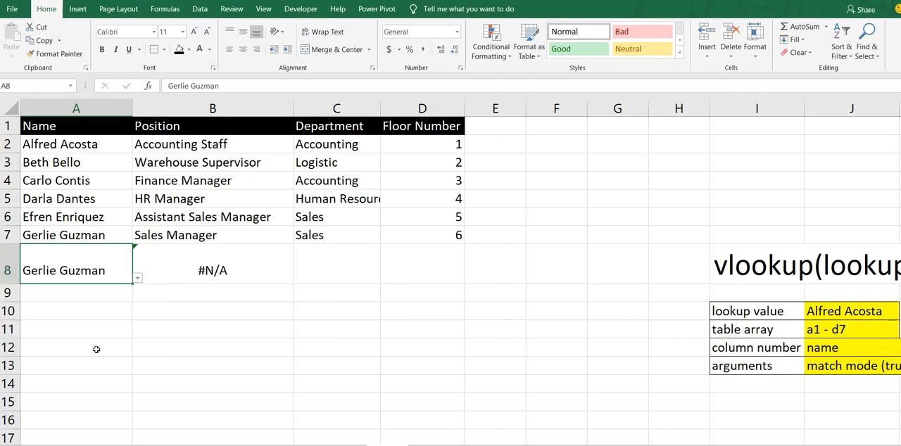
Step: Replace B8's table array with A1:D7 by selecting the whole employee table in the formula
left_click(198, 264)
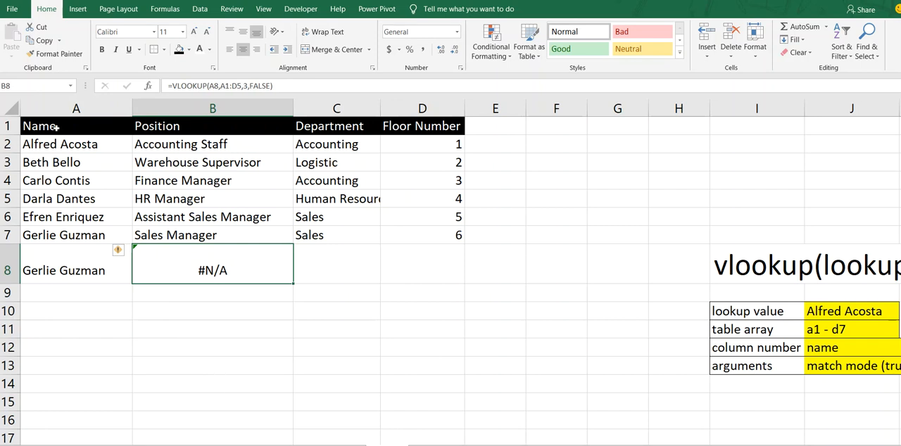
left_click_drag(57, 128, 439, 235)
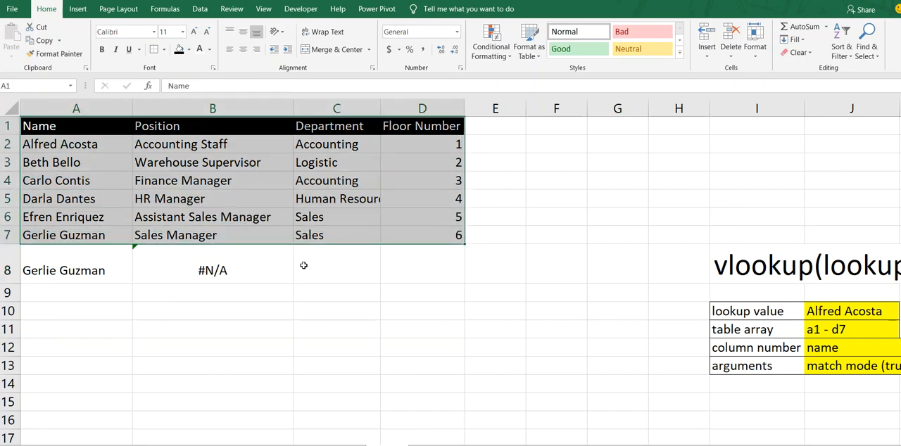
left_click(213, 275)
left_click(241, 85)
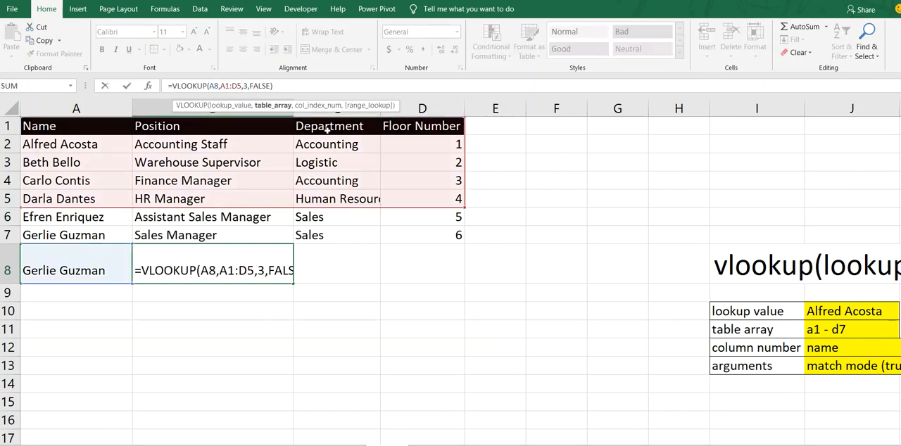
key("BackSpace")
key("BackSpace")
key("BackSpace")
key("BackSpace")
key("BackSpace")
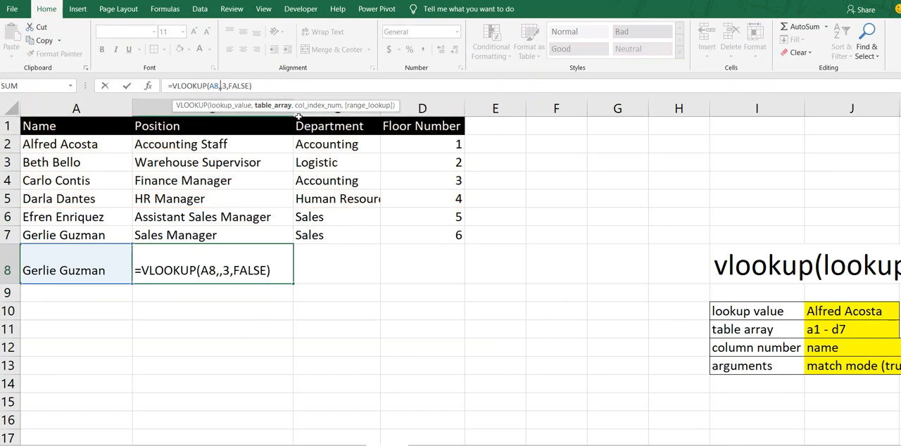
left_click_drag(31, 126, 404, 234)
key("Return")
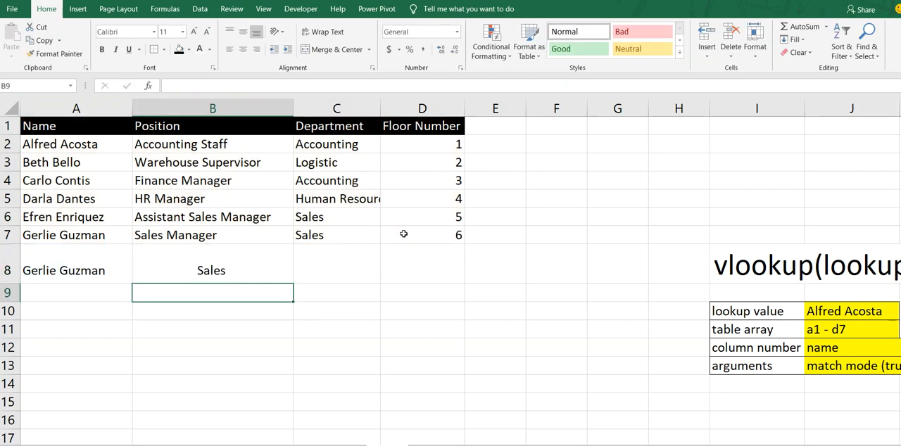
Step: Scroll over to the VLOOKUP syntax notes, review the column number row, then return to the table
key("Up")
key("Right")
key("Right")
key("Right")
key("Right")
key("Right")
key("Right")
key("Right")
key("Right")
key("Right")
key("Right")
key("Right")
key("Right")
key("Right")
key("Right")
key("Right")
key("Right")
key("Right")
key("Right")
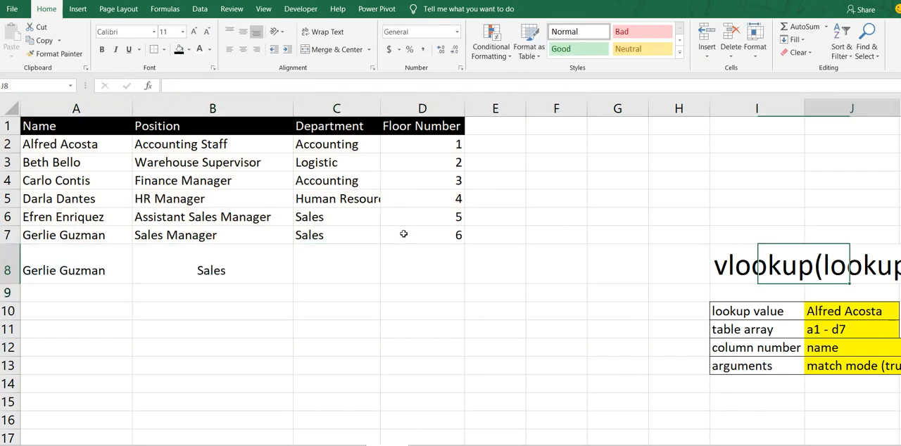
key("Right")
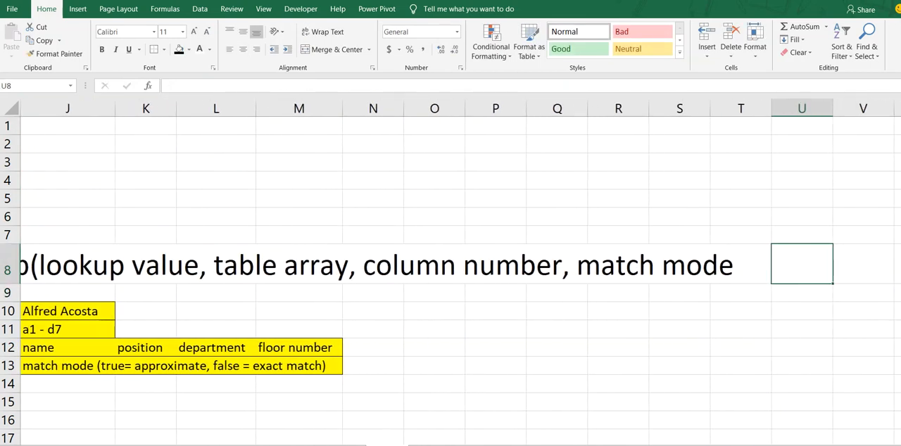
left_click_drag(705, 445, 691, 445)
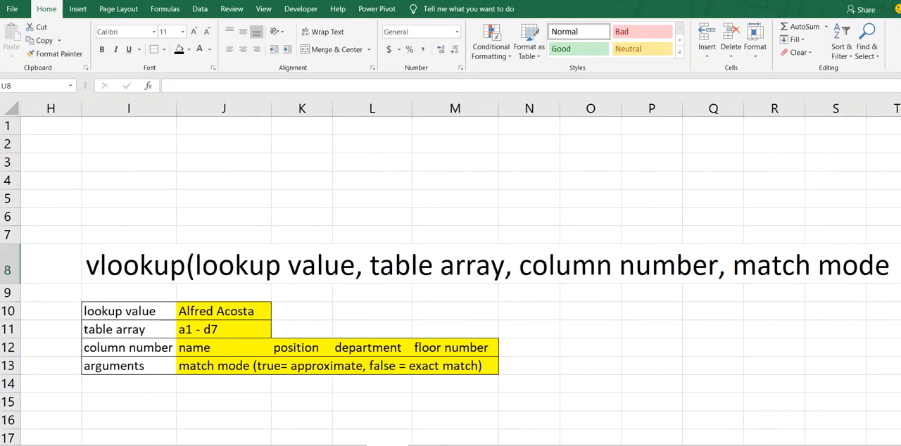
left_click(59, 347)
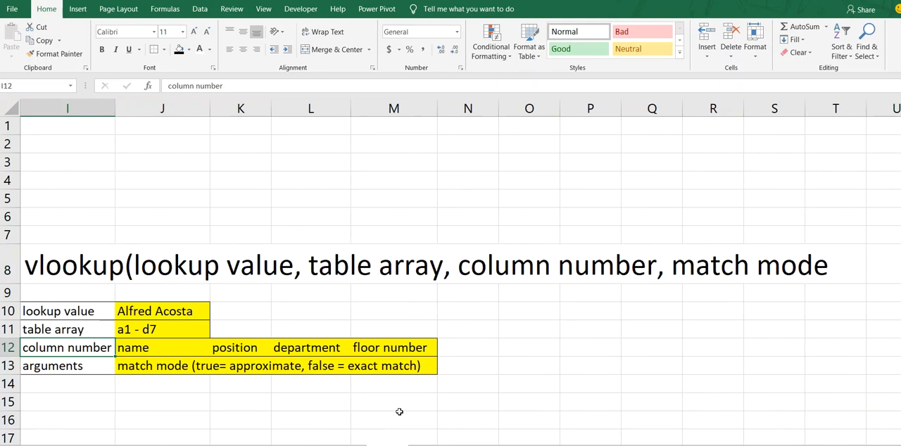
left_click_drag(690, 445, 686, 445)
left_click(97, 146)
key("Up")
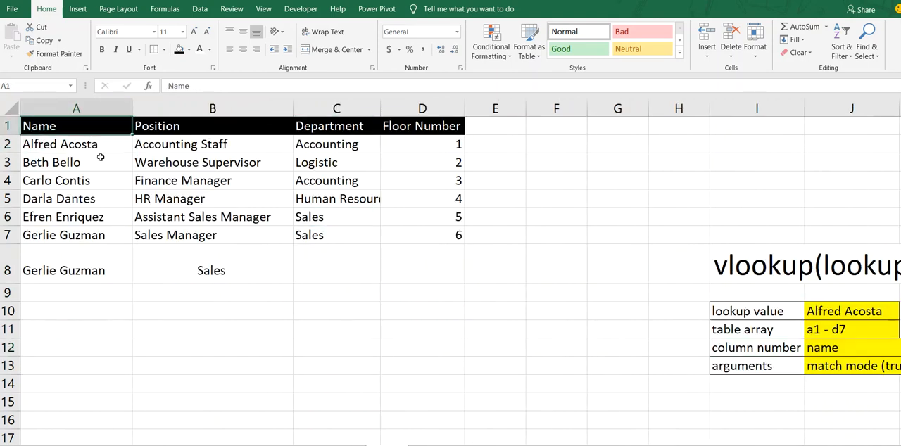
Step: Step across the header cells from Name to Floor Number to count the table's column positions
key("Right")
key("Right")
key("Right")
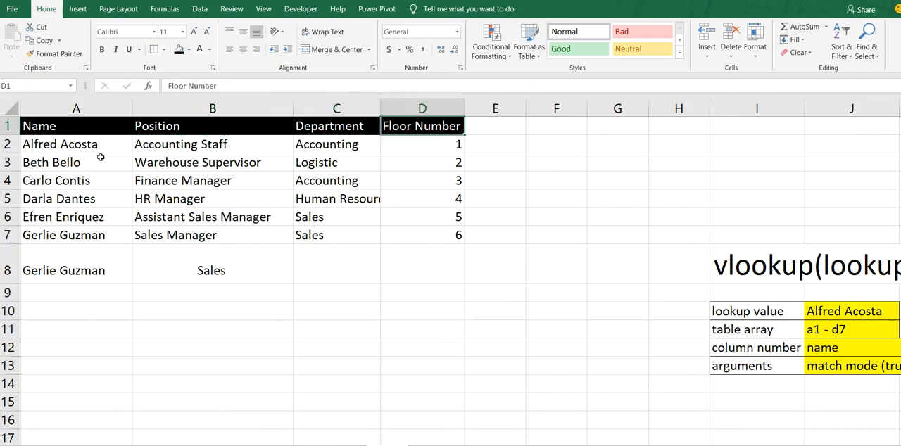
left_click(37, 130)
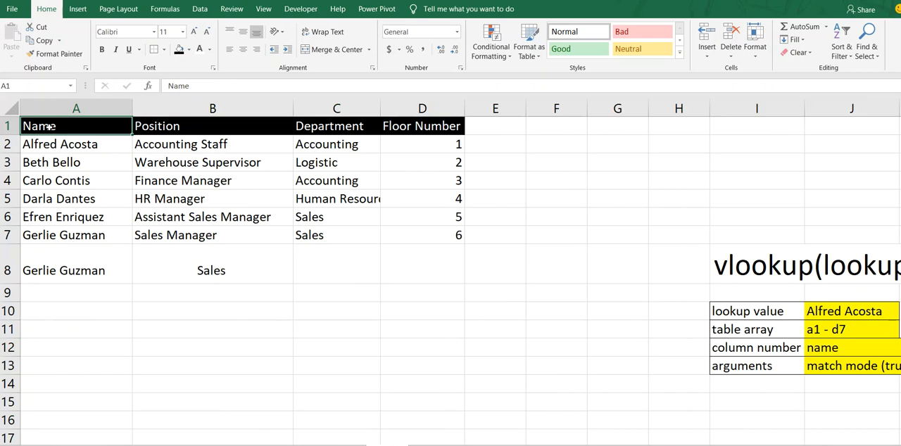
key("Right")
key("Right")
key("Right")
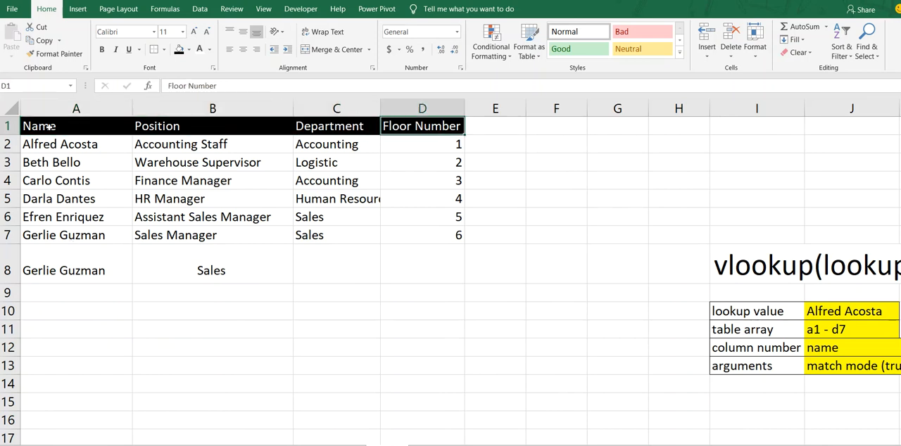
key("Left")
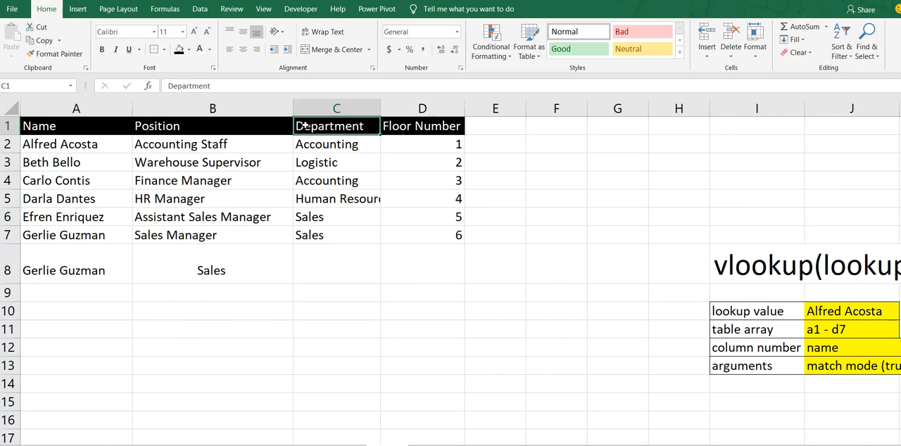
Step: Set the column number in B8's VLOOKUP formula to 4
left_click(184, 273)
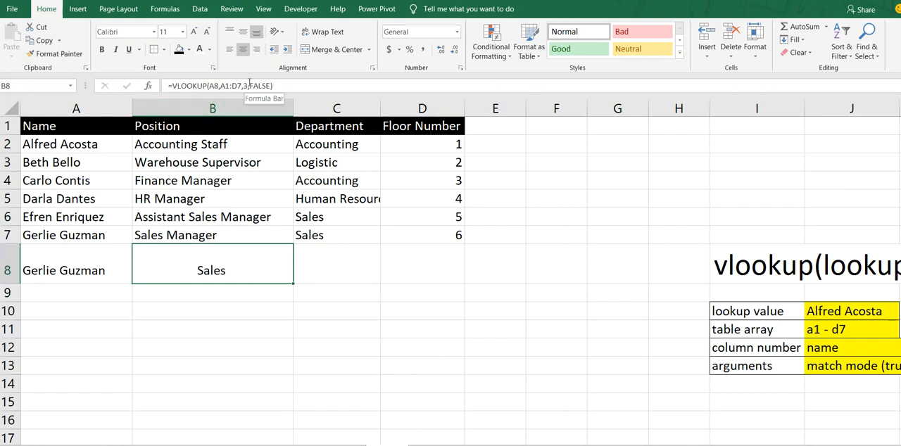
left_click(250, 86)
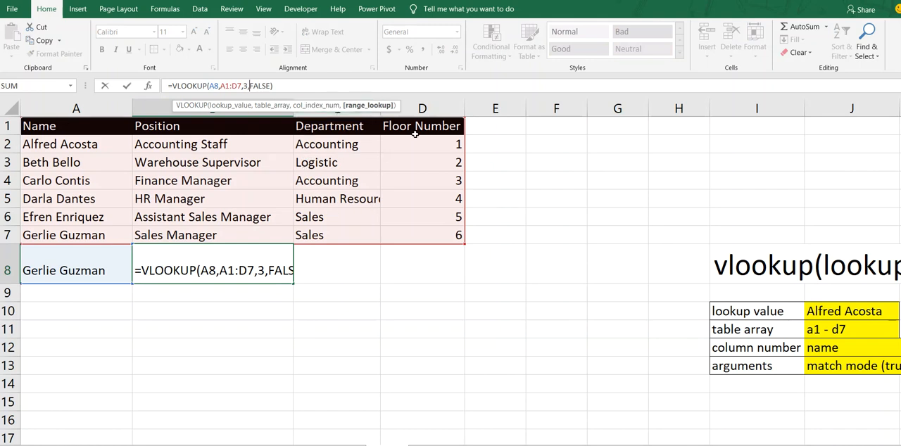
double_click(265, 271)
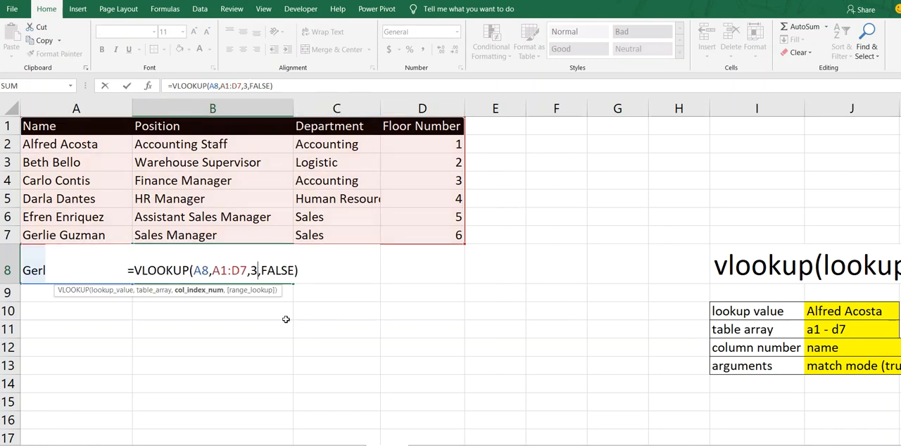
key("BackSpace")
type("4")
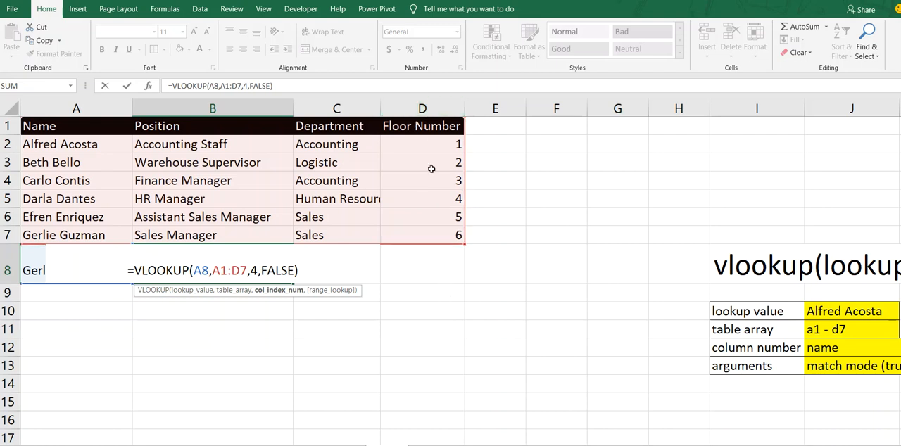
key("Return")
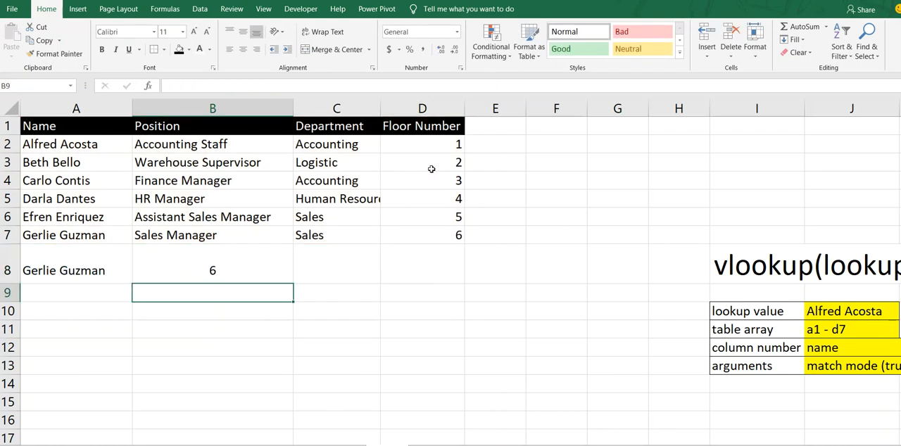
Step: Set the column number in B8's VLOOKUP formula to 2
key("Up")
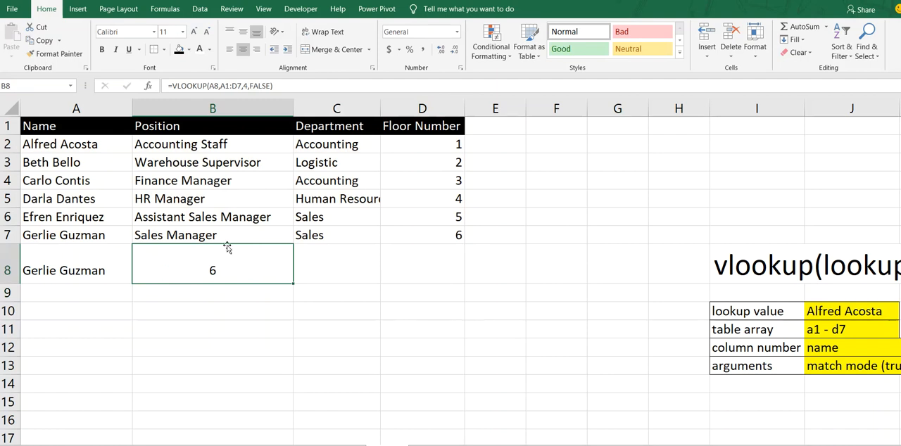
left_click(247, 86)
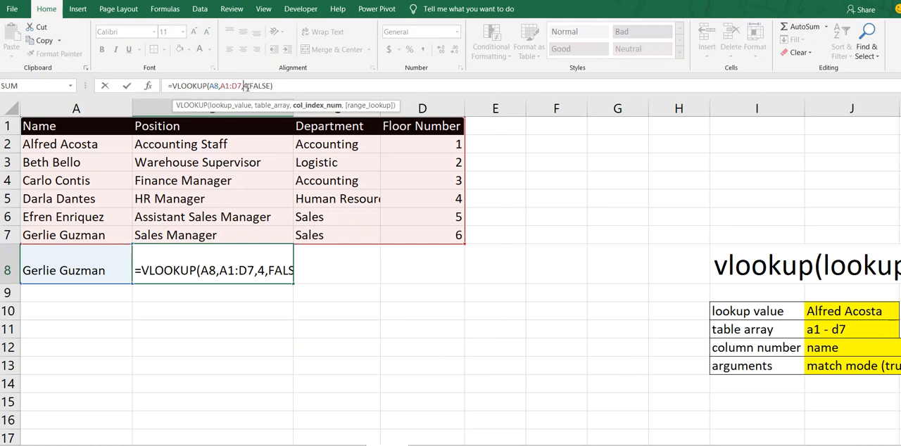
left_click(247, 86)
key("BackSpace")
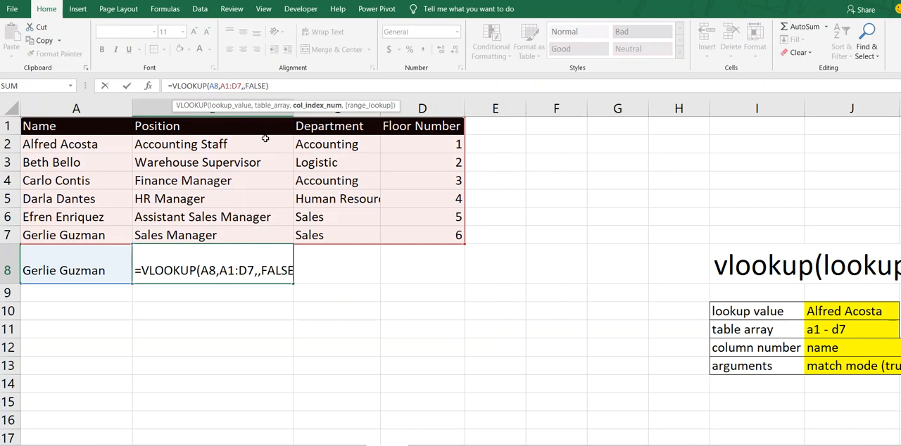
type("2")
key("Return")
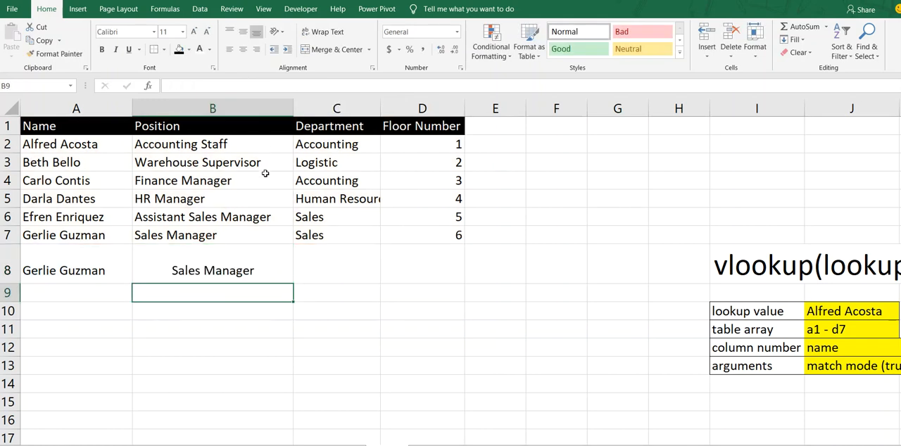
Step: Select the Position column to show which column number 2 refers to, then reselect B8
left_click(243, 260)
left_click_drag(188, 126, 208, 227)
left_click(206, 238)
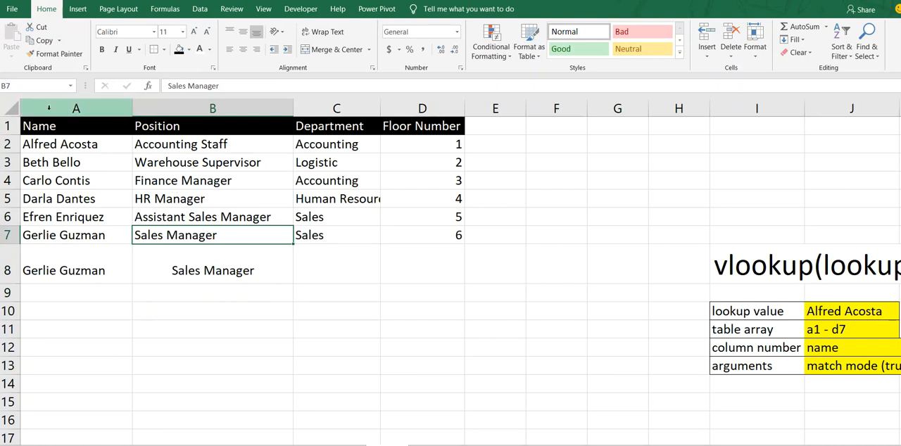
left_click(93, 113)
left_click(211, 109)
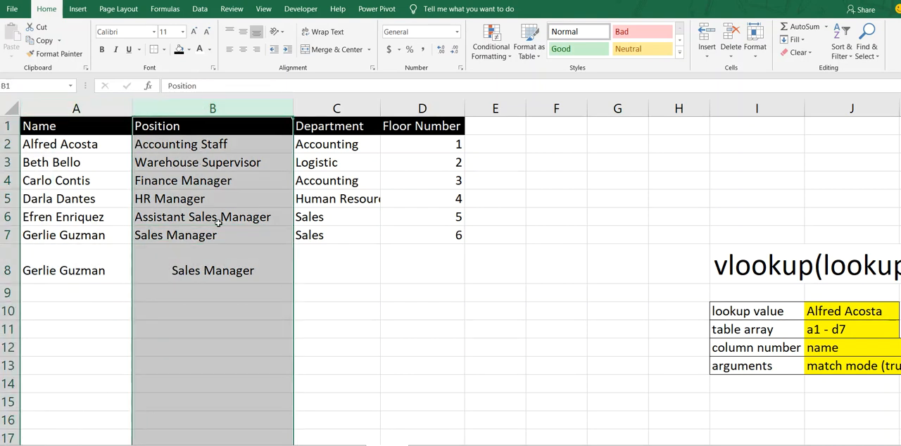
left_click(223, 272)
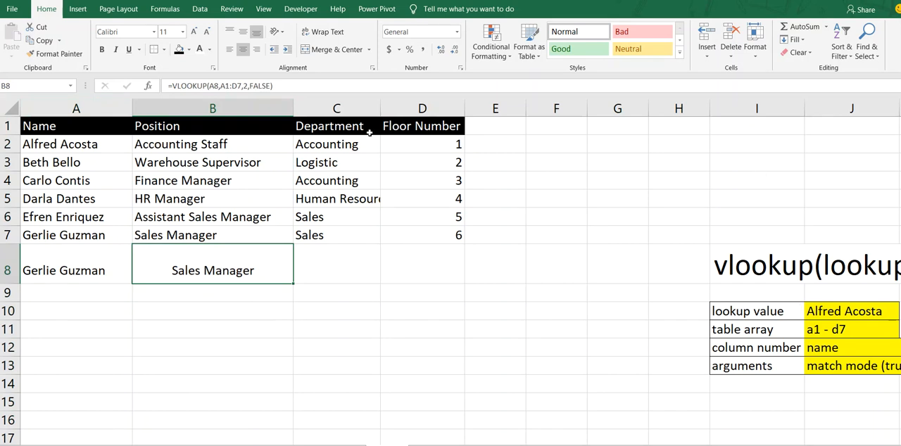
Step: Highlight the FALSE match-mode argument in B8's formula and confirm it without changes
left_click_drag(272, 86, 251, 86)
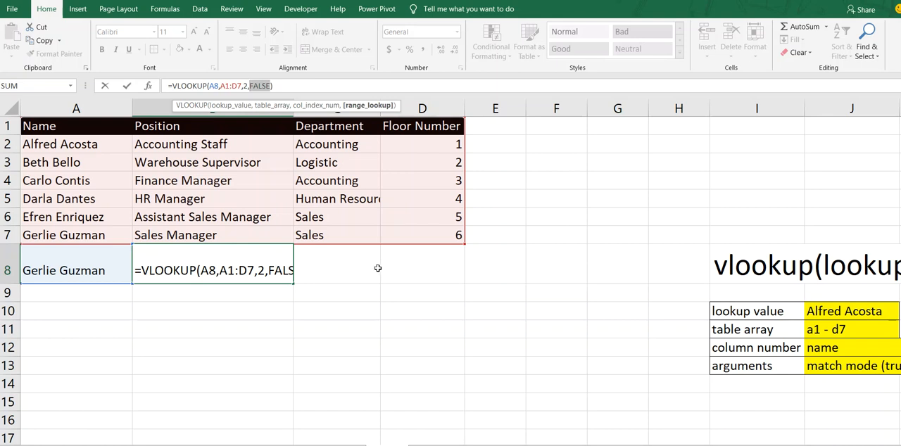
key("Return")
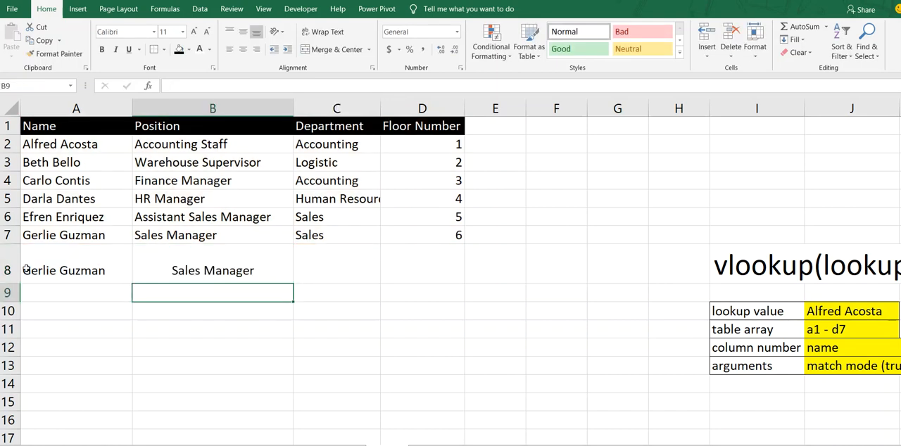
key("Up")
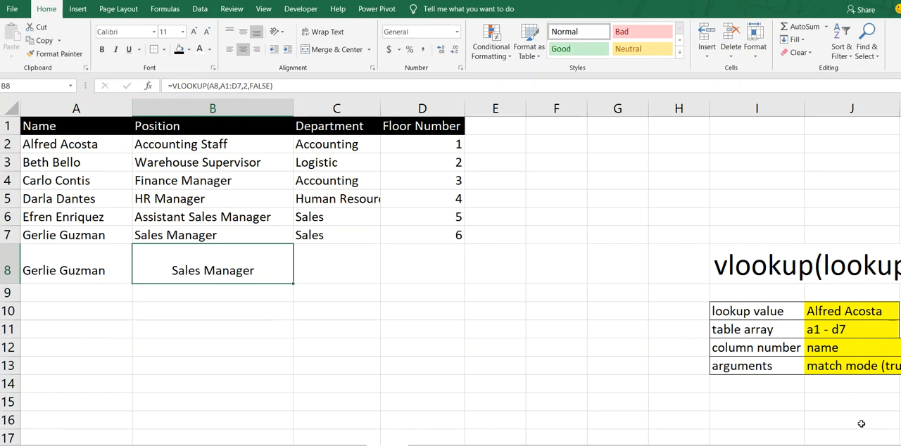
Step: Change the label in cell I13 of the VLOOKUP syntax notes to match mode
left_click_drag(826, 445, 837, 445)
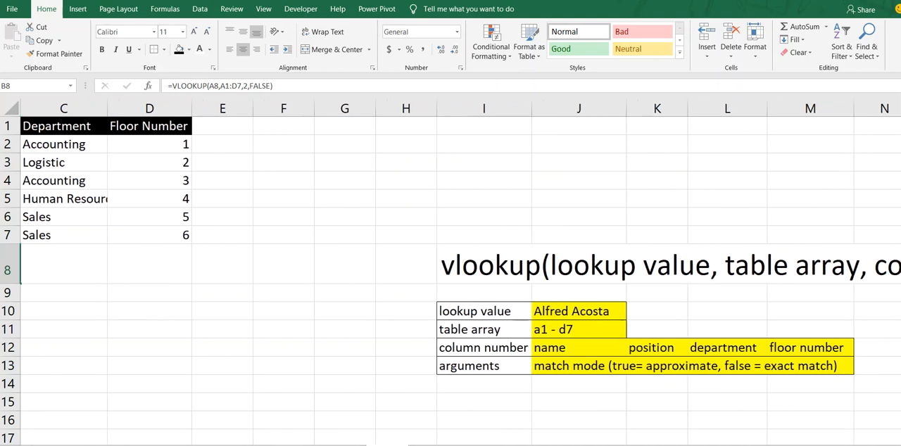
left_click(761, 441)
key("Right")
key("Right")
key("Right")
key("Right")
key("Right")
key("Right")
key("Right")
key("Right")
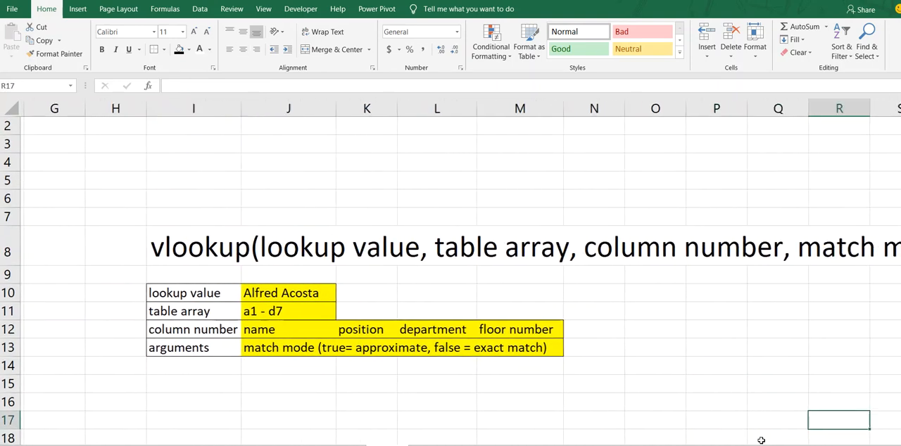
left_click(73, 243)
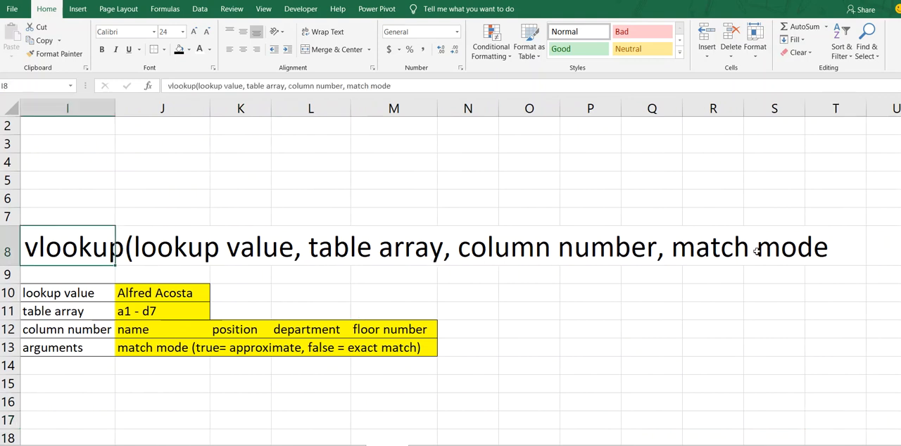
left_click_drag(102, 292, 99, 352)
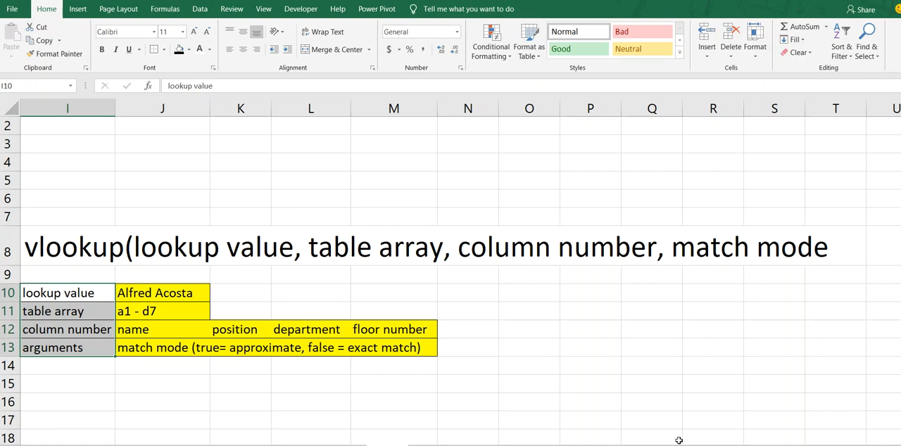
scroll(175, 349, "left", 2)
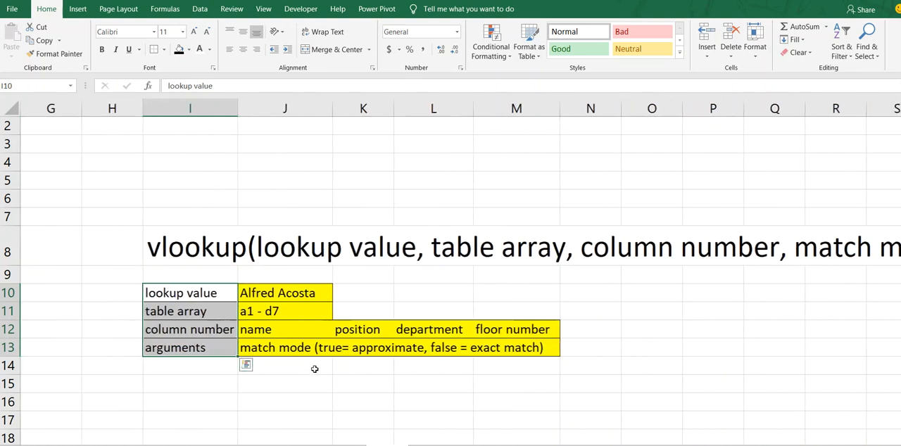
left_click(175, 349)
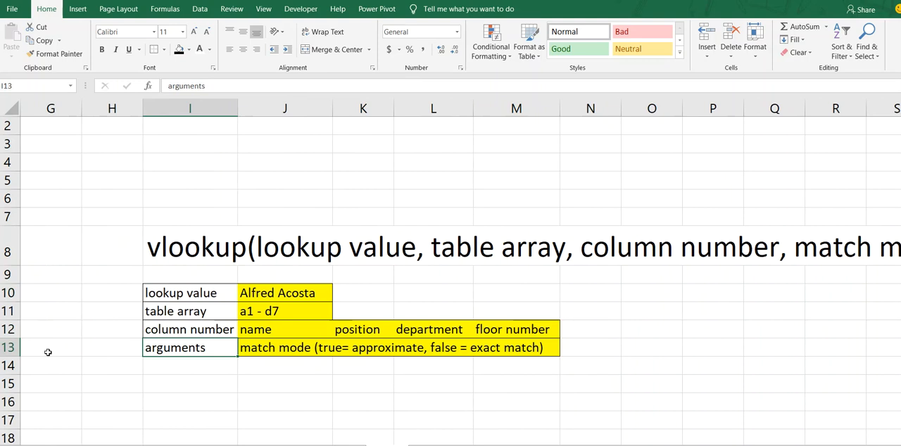
type("match mode")
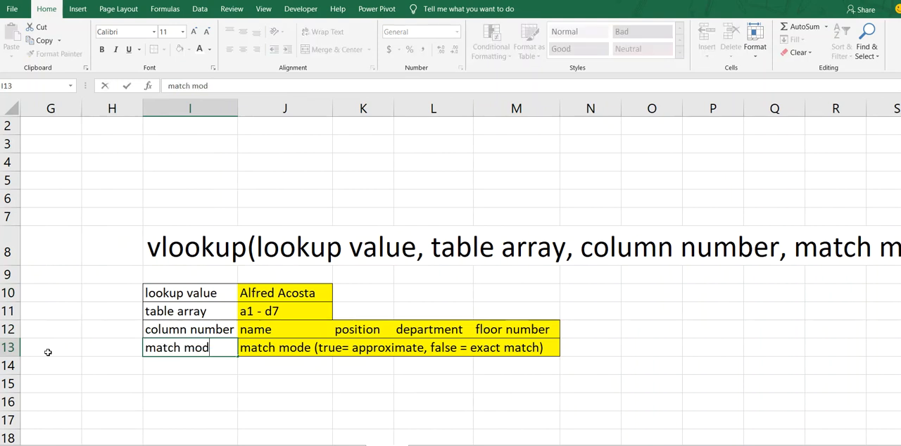
key("Return")
Step: Select the argument labels in I10:I13 to review the four VLOOKUP arguments
key("Up")
key("Up")
key("Up")
key("Up")
key("shift+Down")
key("shift+Down")
key("shift+Down")
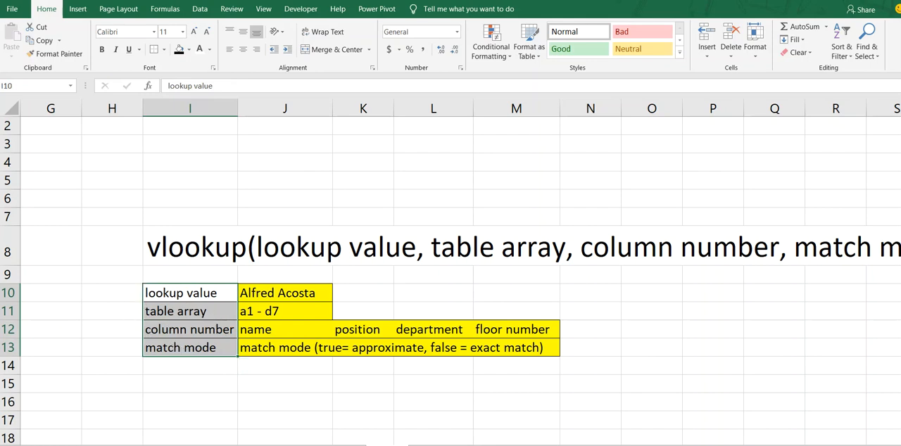
Step: Select the employee table range A1:D7 to show what the table array covers
scroll(450, 275, "left", 6)
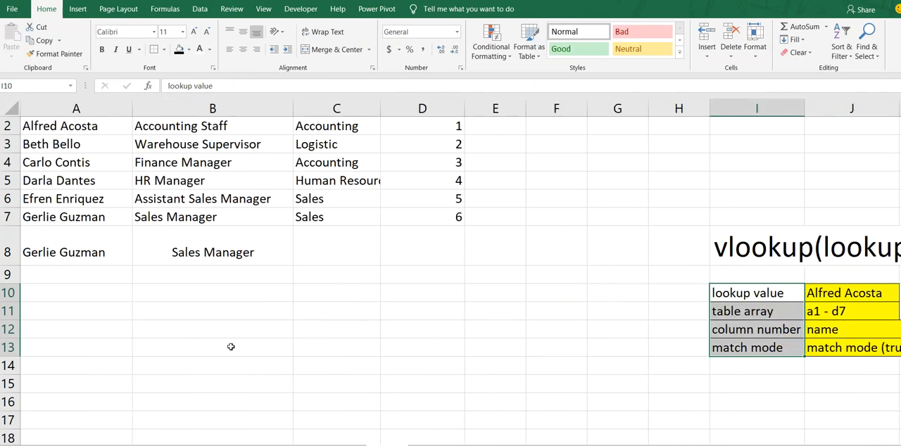
left_click(177, 289)
scroll(177, 289, "up", 1)
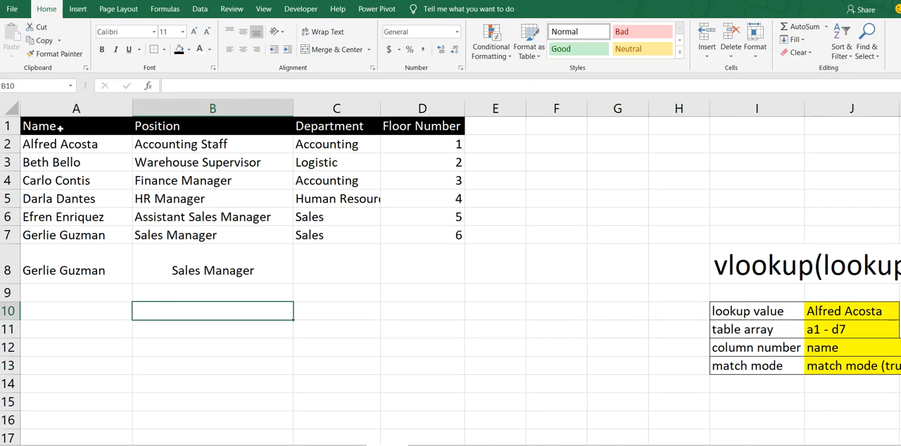
left_click(84, 128)
left_click_drag(84, 128, 405, 229)
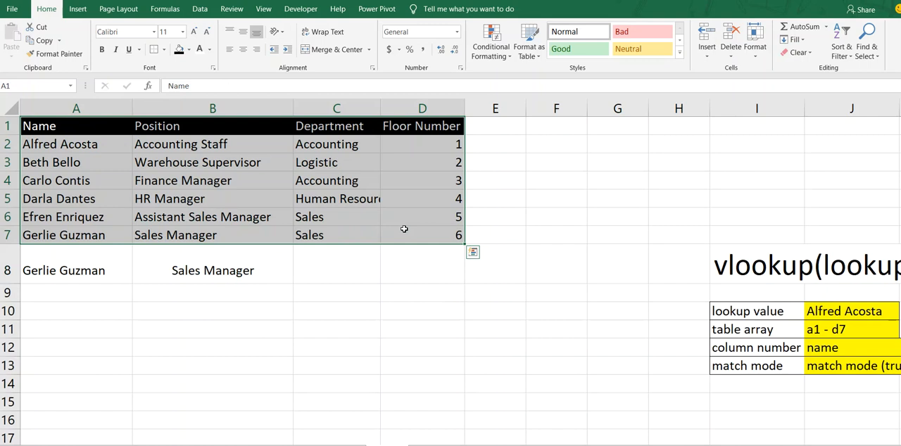